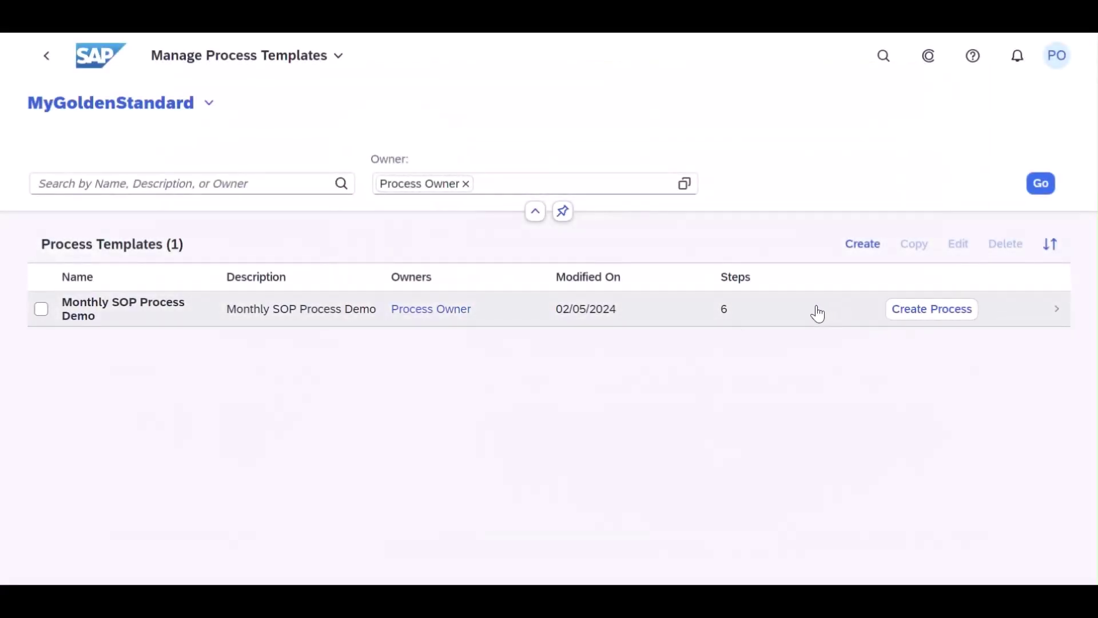
# In the Monthly SOP Process Demo template, make Product and Portfolio Review end only after Approval Workflow for Process Step Completion.
pyautogui.click(817, 311)
pyautogui.click(988, 121)
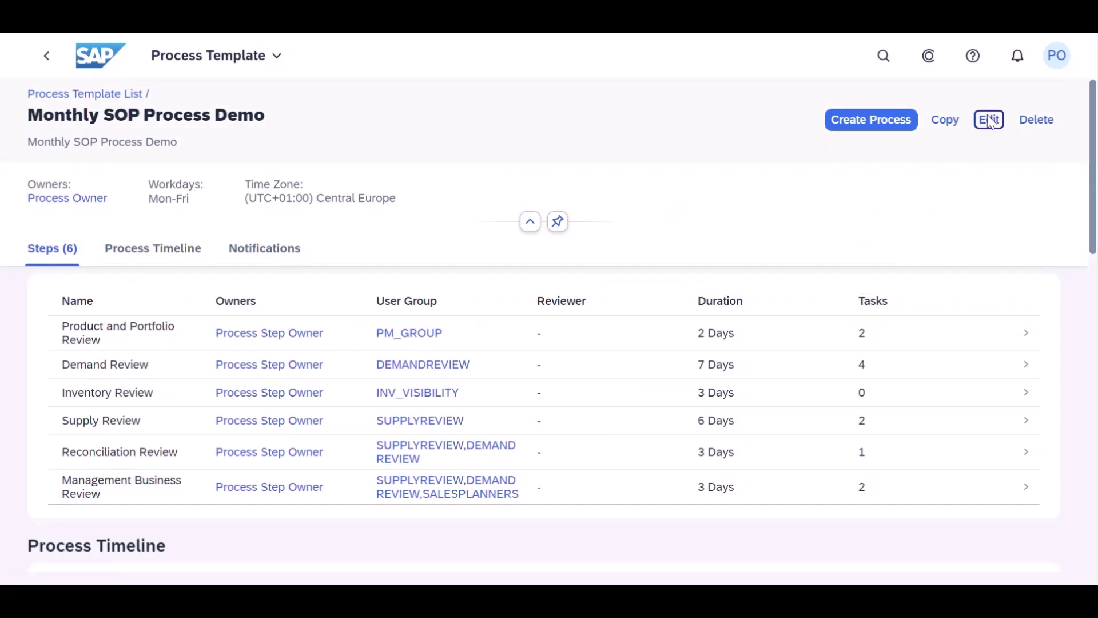
pyautogui.click(657, 421)
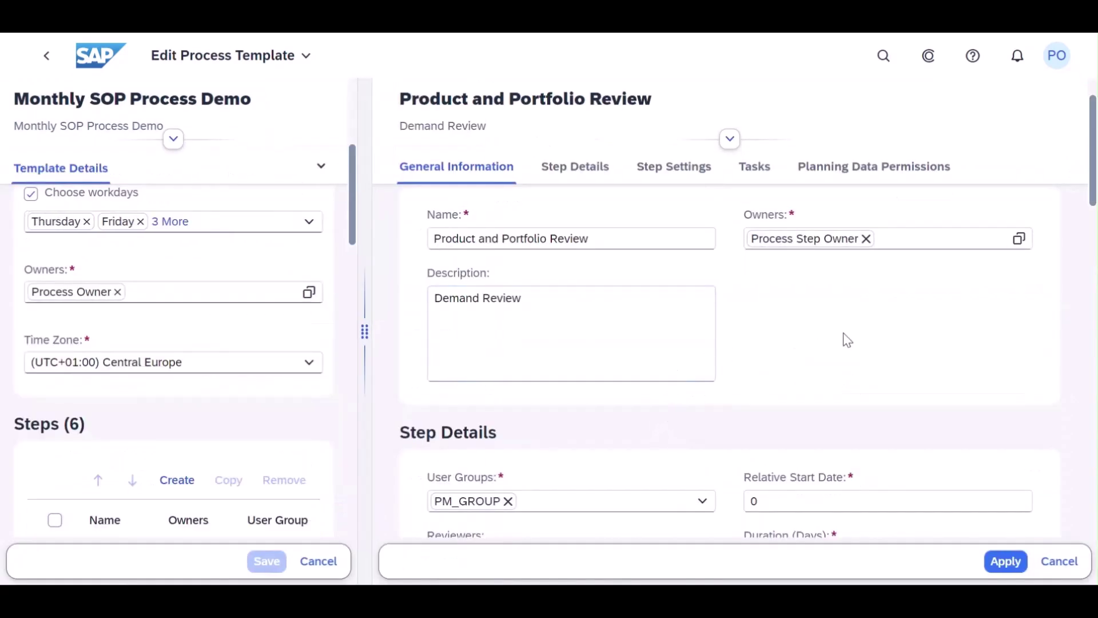
pyautogui.scroll(-5, 844, 335)
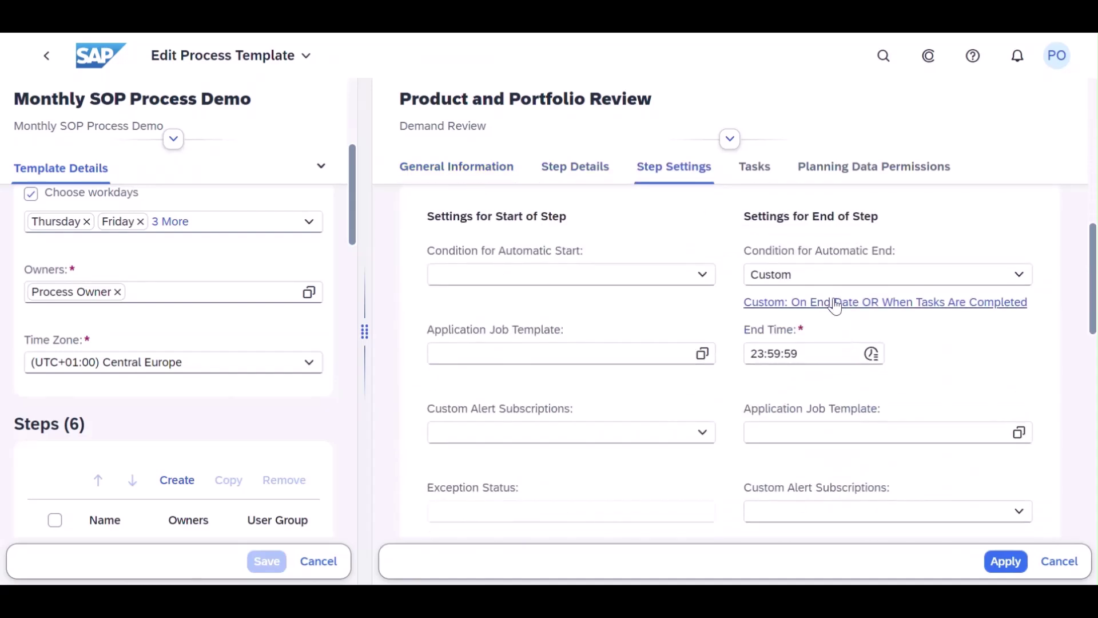
pyautogui.click(834, 303)
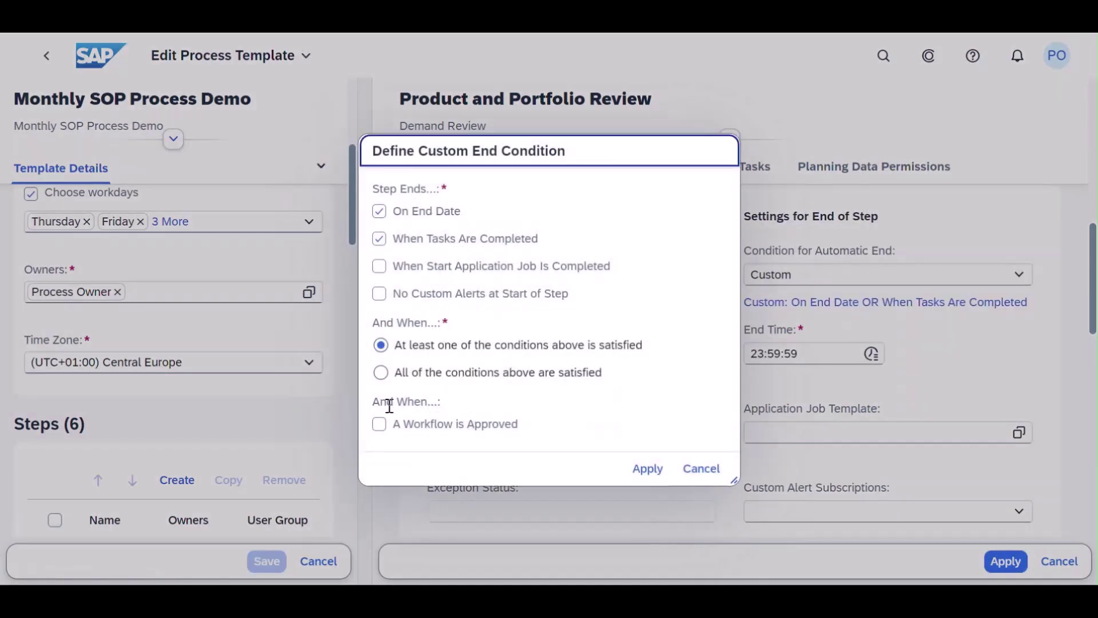
pyautogui.click(380, 424)
pyautogui.click(716, 450)
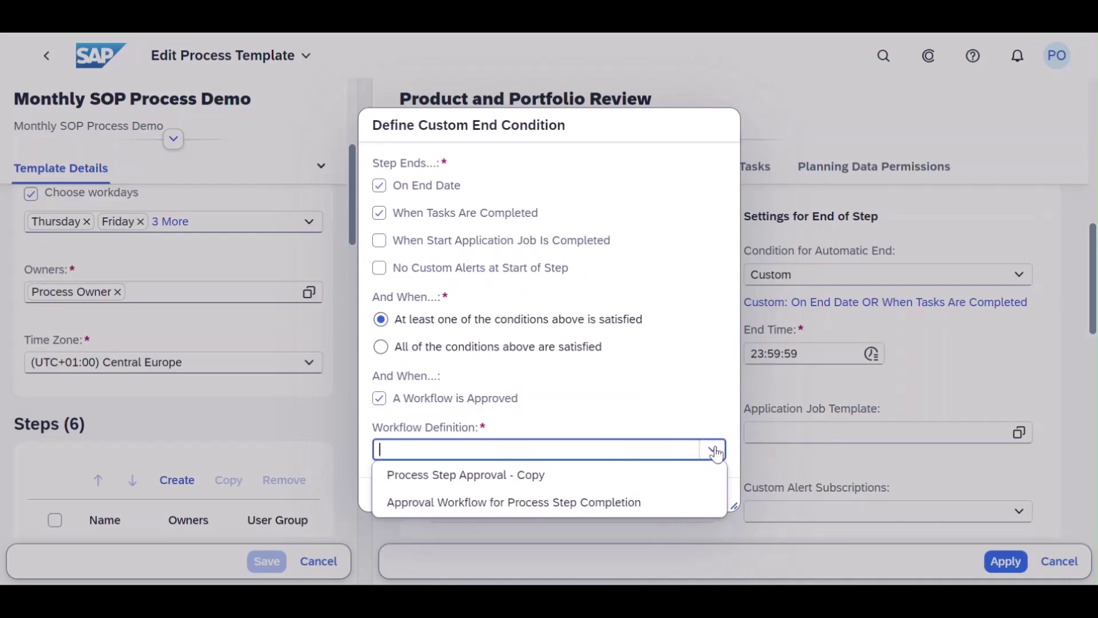
pyautogui.click(622, 502)
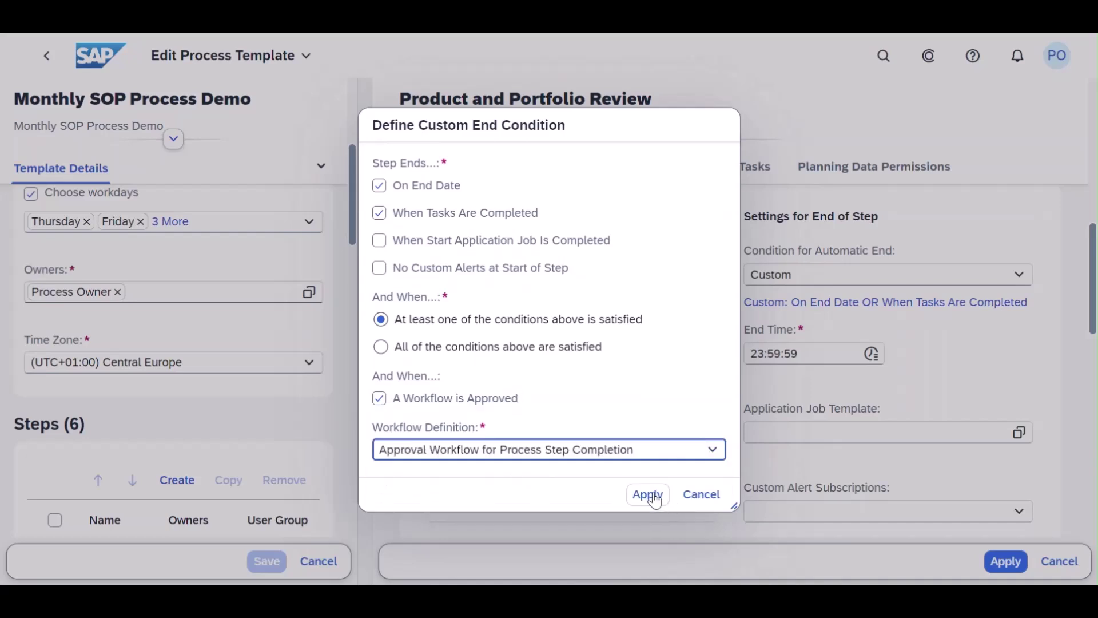
pyautogui.click(648, 496)
pyautogui.scroll(5, 644, 482)
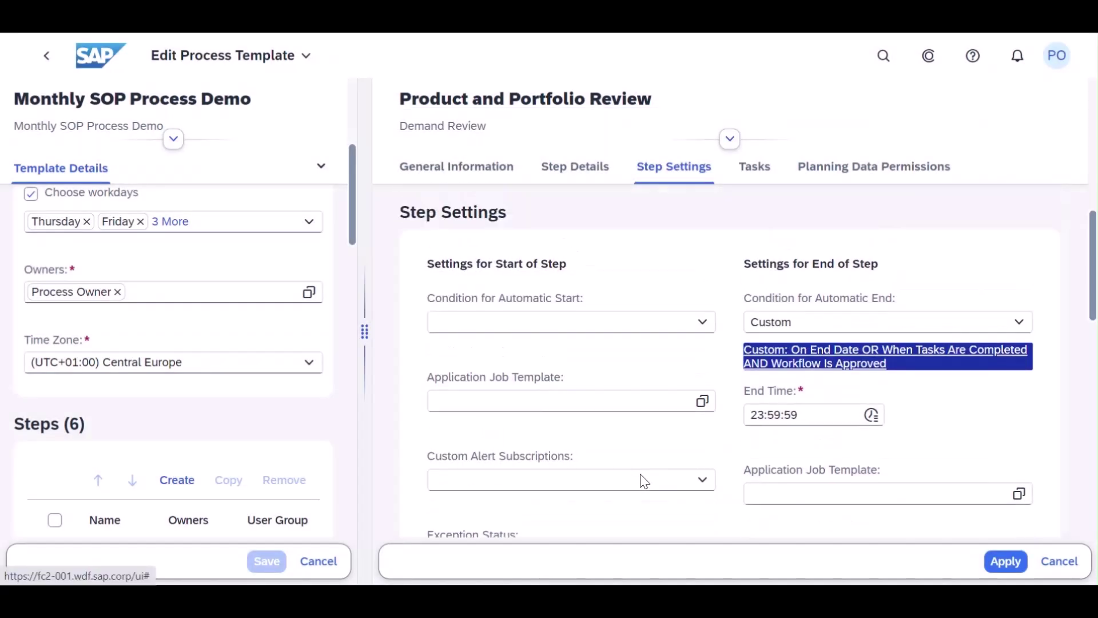
pyautogui.scroll(1, 644, 481)
# Add Process Step Reviewer as the step's reviewer, apply the change, and save the template.
pyautogui.click(525, 386)
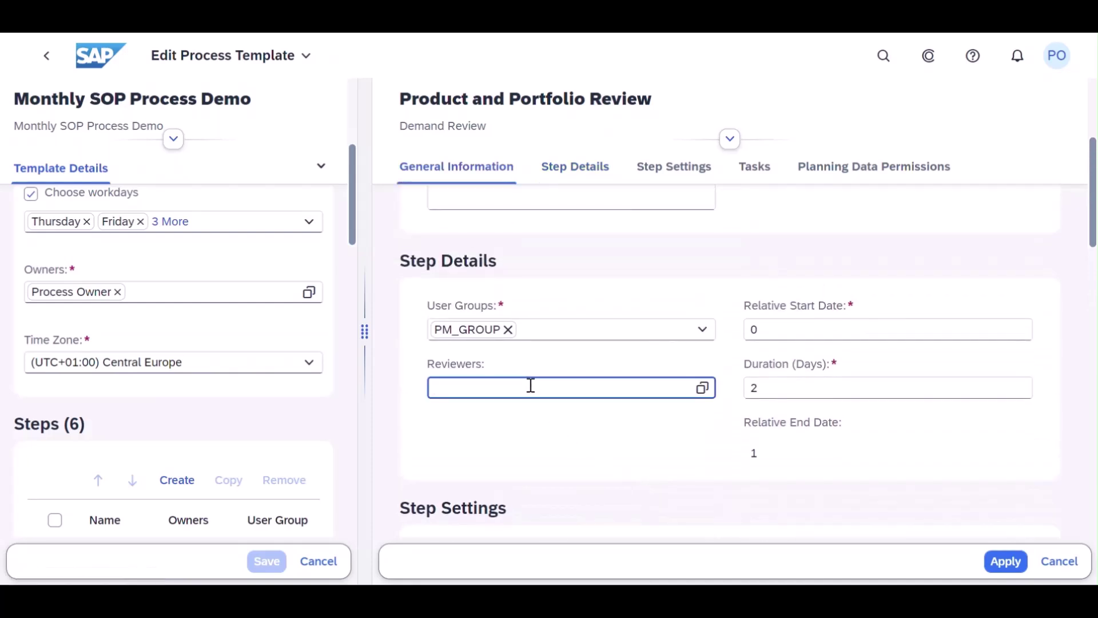
pyautogui.write('process ste')
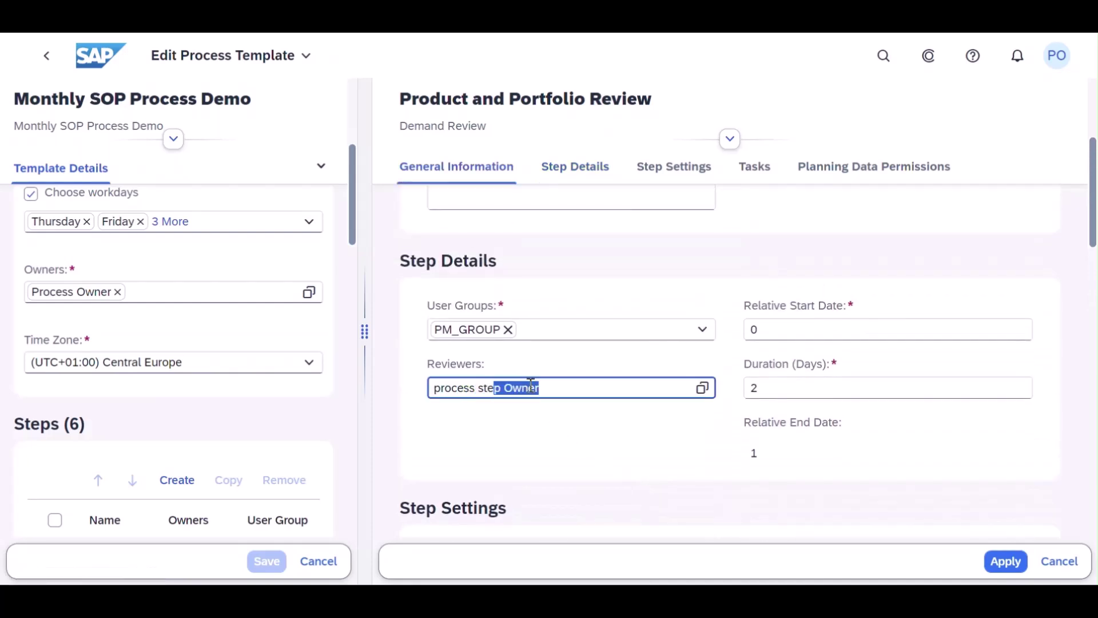
pyautogui.write('p Owner')
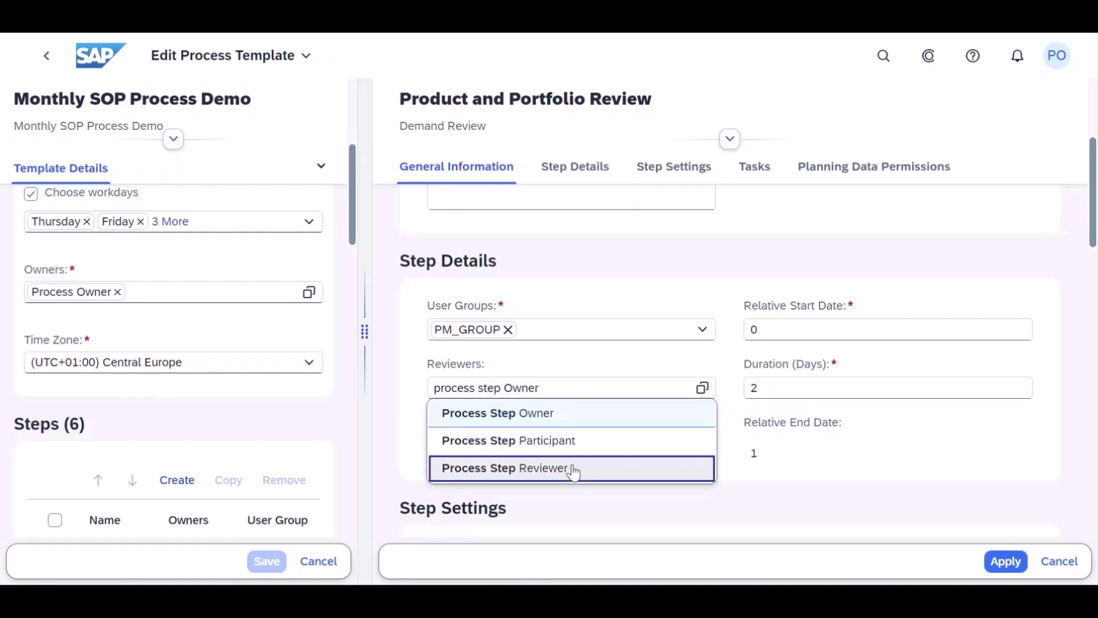
pyautogui.click(577, 467)
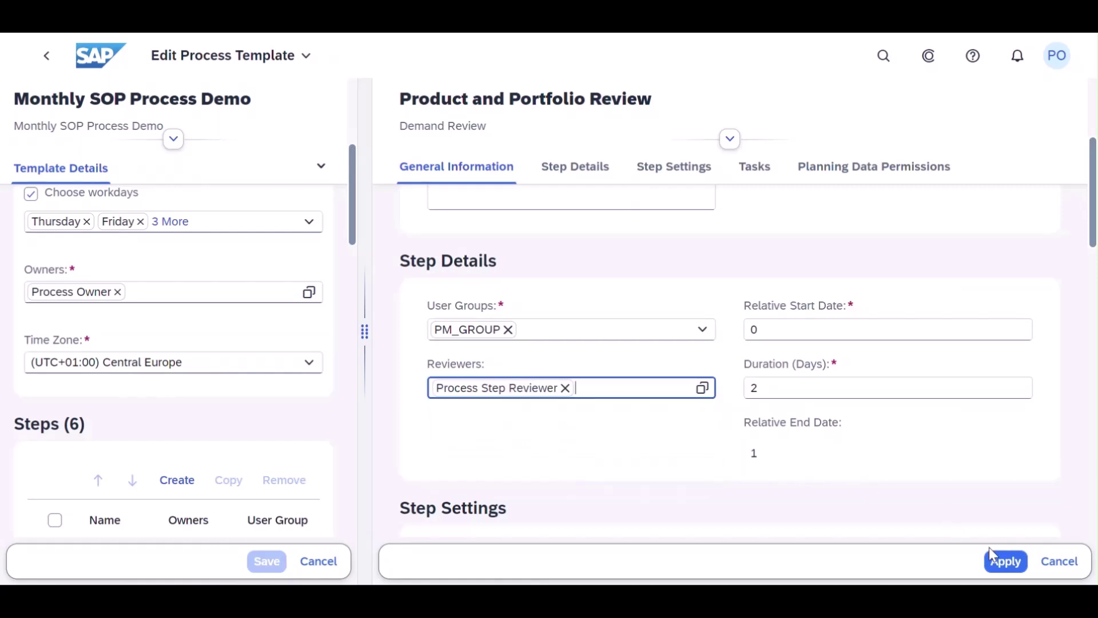
pyautogui.click(1001, 560)
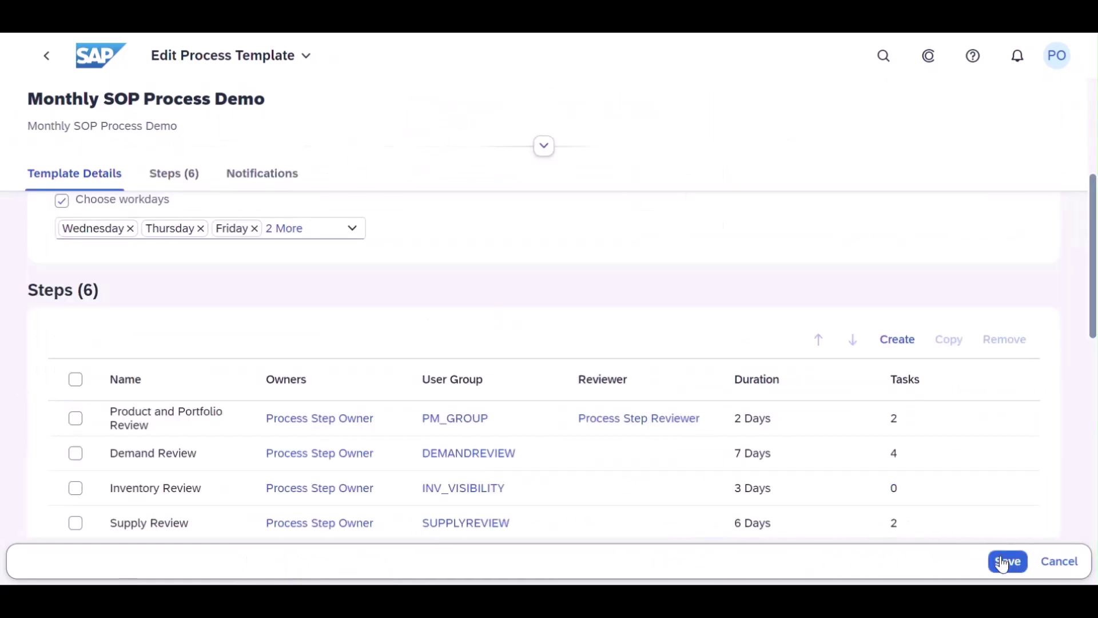
pyautogui.click(1004, 561)
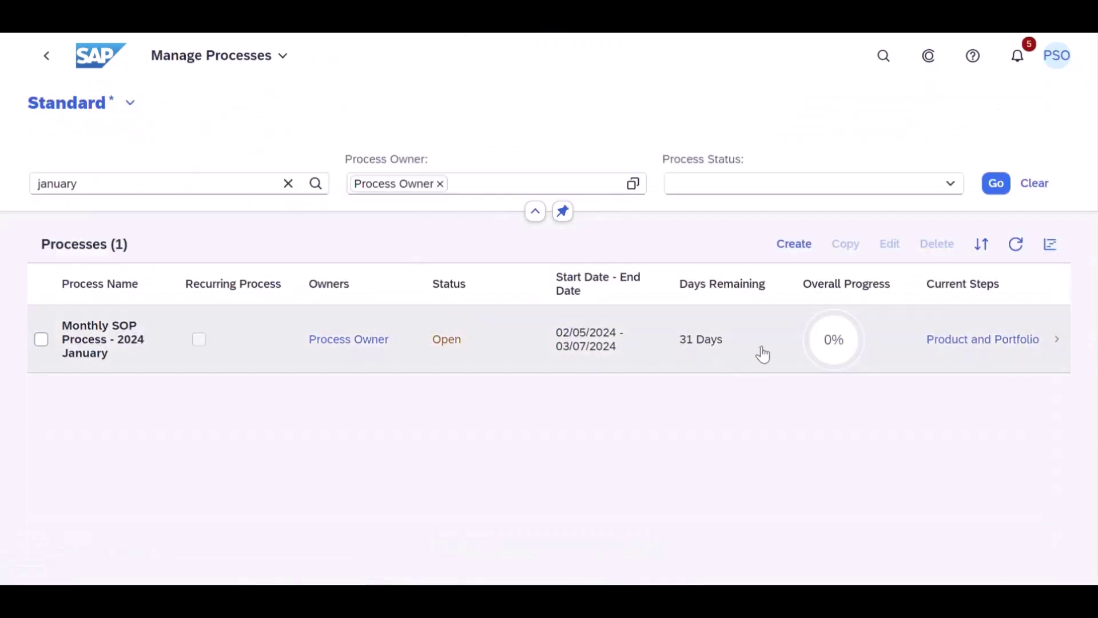
# In Monthly SOP Process - 2024 January, set the Create New Products task to Completed and close the step panel.
pyautogui.click(446, 353)
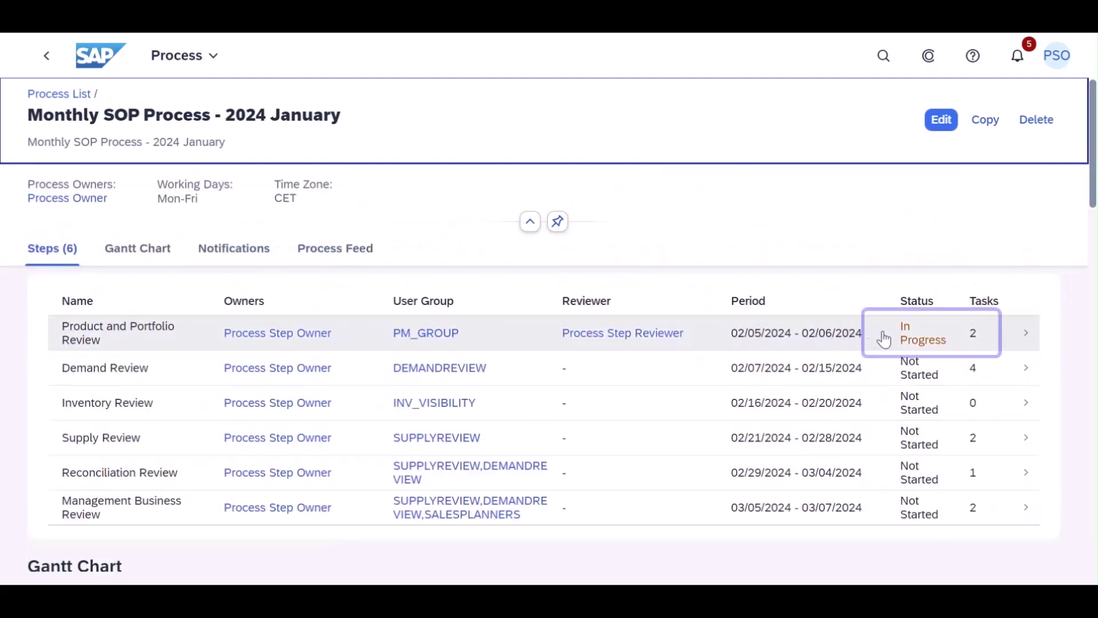
pyautogui.click(893, 328)
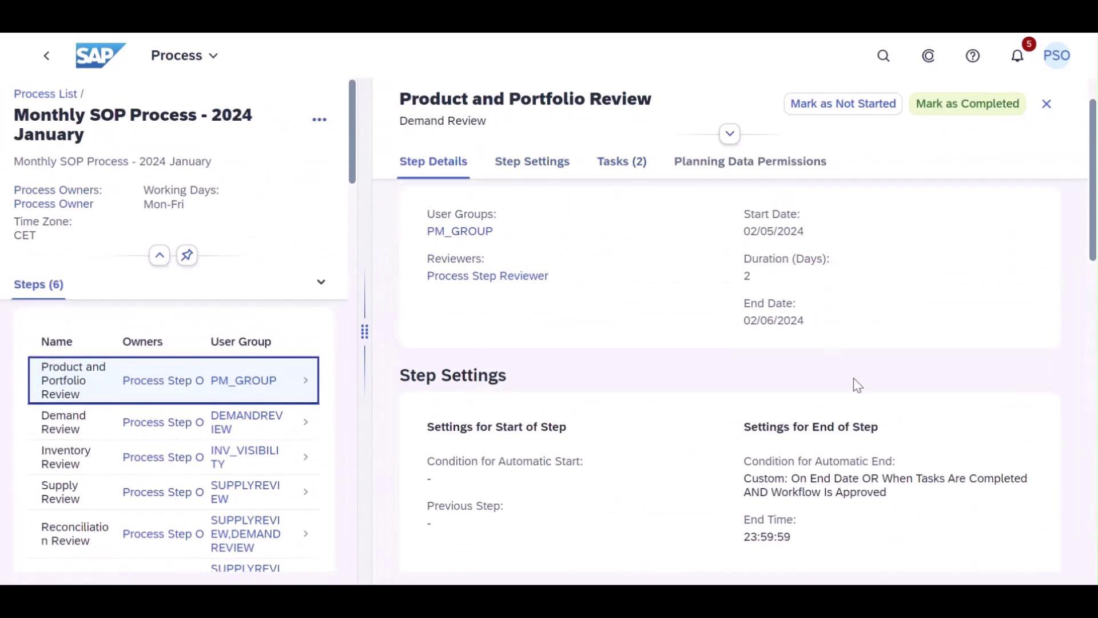
pyautogui.moveTo(745, 478)
pyautogui.mouseDown()
pyautogui.moveTo(915, 496)
pyautogui.moveTo(691, 478)
pyautogui.moveTo(756, 478)
pyautogui.mouseUp()
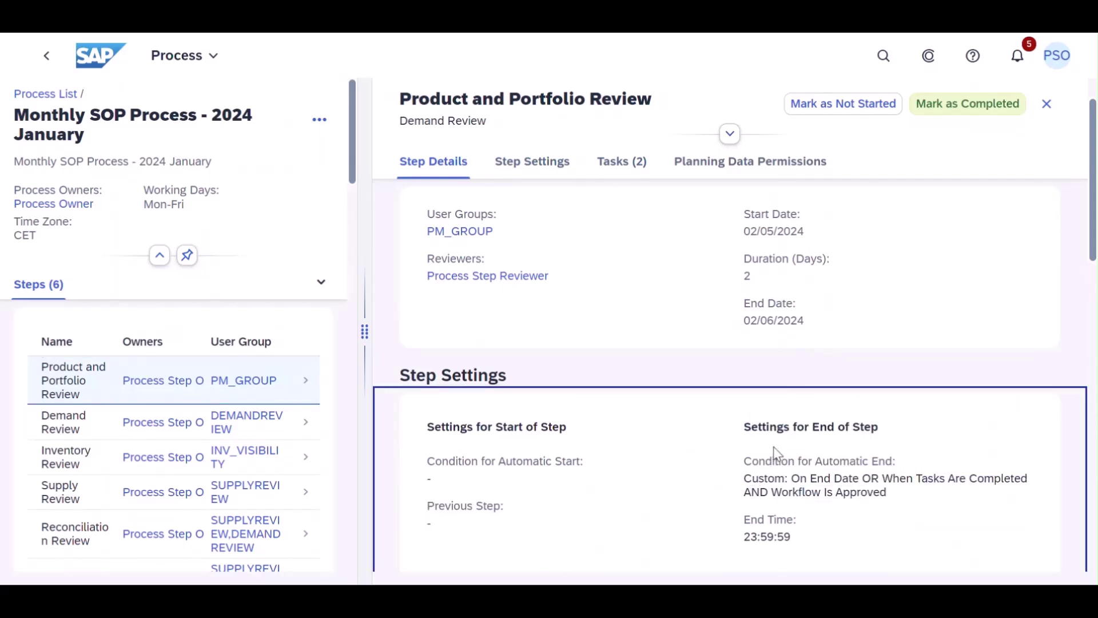
pyautogui.scroll(-4, 775, 452)
pyautogui.scroll(-3, 777, 451)
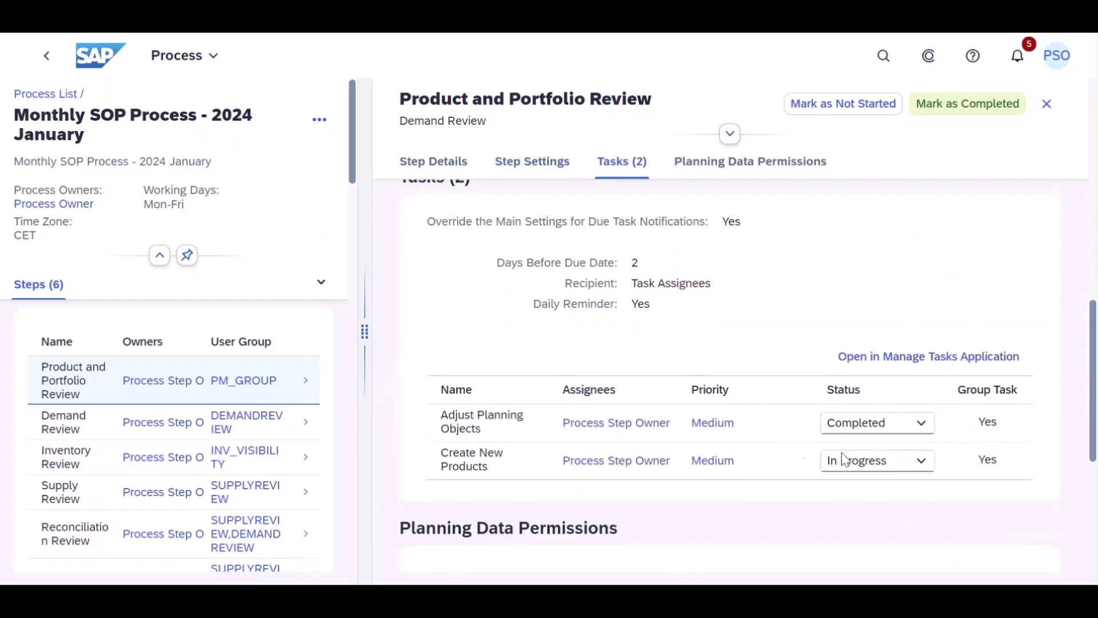
pyautogui.click(921, 465)
pyautogui.click(871, 540)
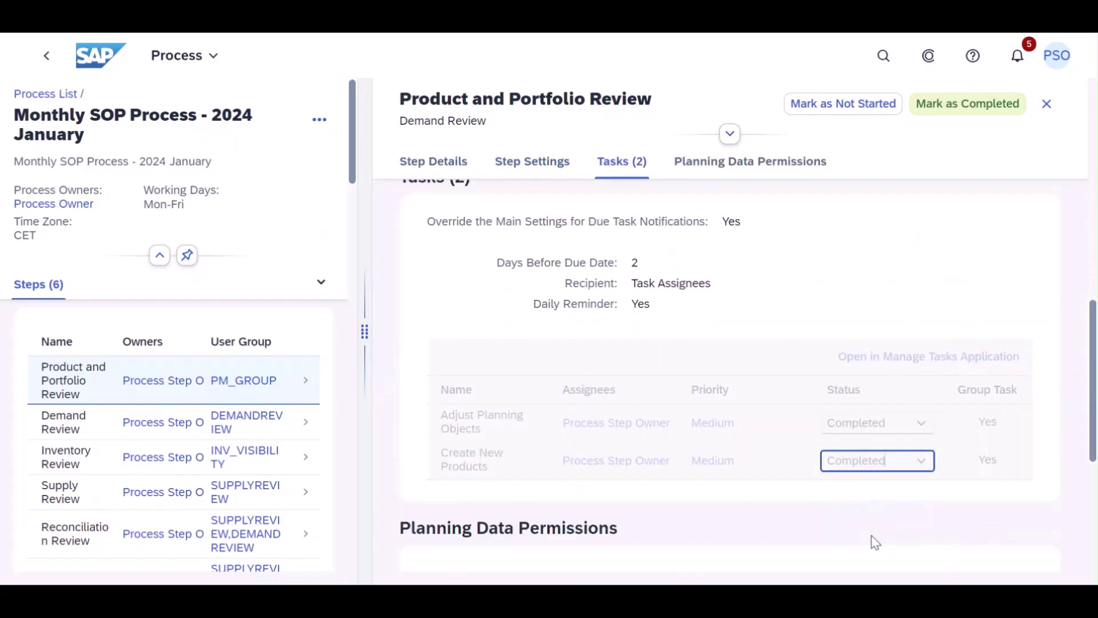
pyautogui.click(1047, 105)
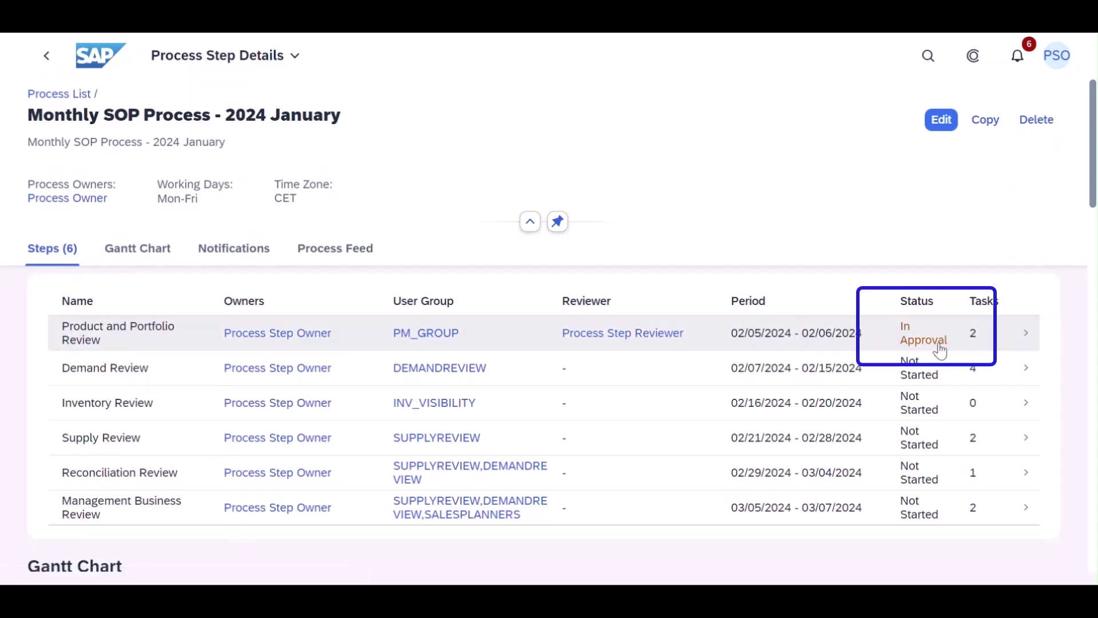
pyautogui.scroll(-5, 776, 386)
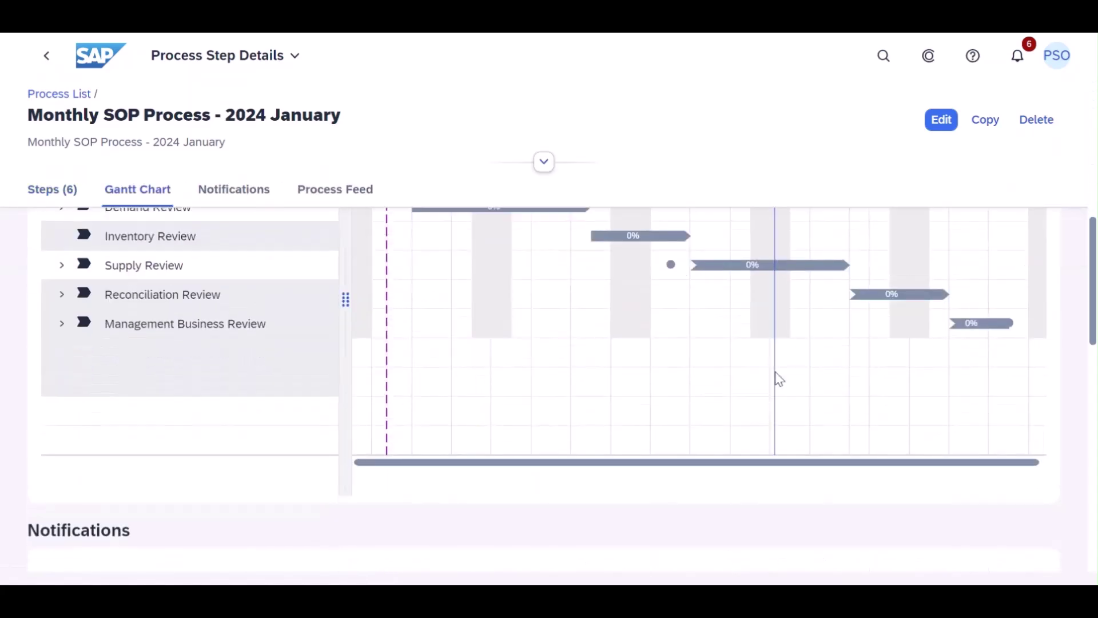
pyautogui.scroll(-4, 643, 386)
pyautogui.scroll(-5, 218, 433)
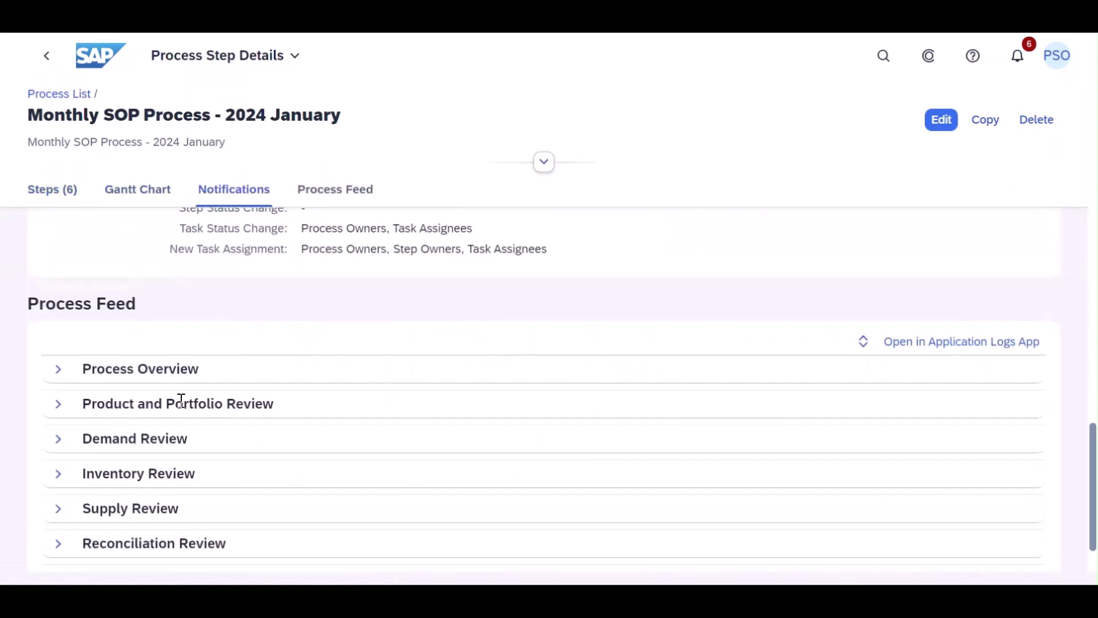
# Expand the Product and Portfolio Review process feed and highlight the 'Workflow was started' entry.
pyautogui.click(57, 404)
pyautogui.scroll(-1, 400, 447)
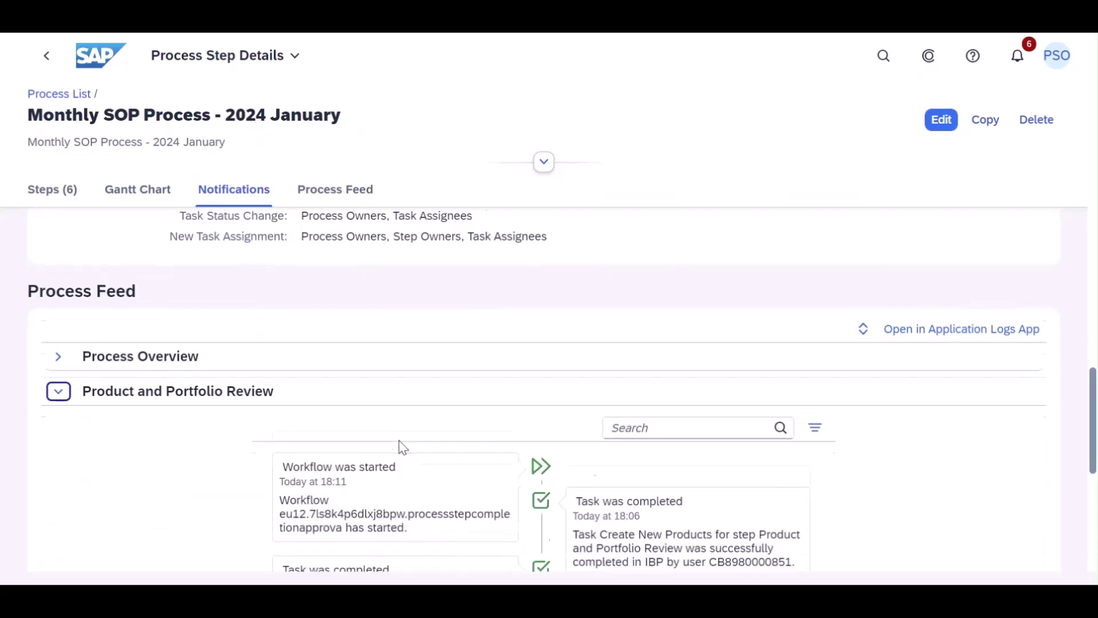
pyautogui.scroll(-1, 400, 446)
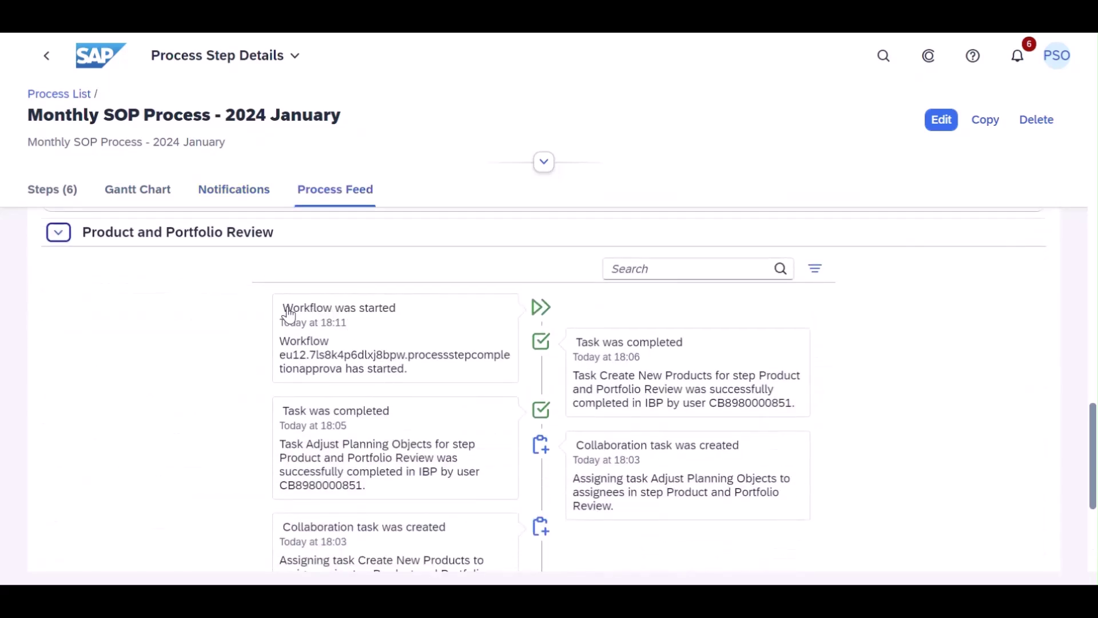
pyautogui.moveTo(291, 312); pyautogui.dragTo(271, 314)
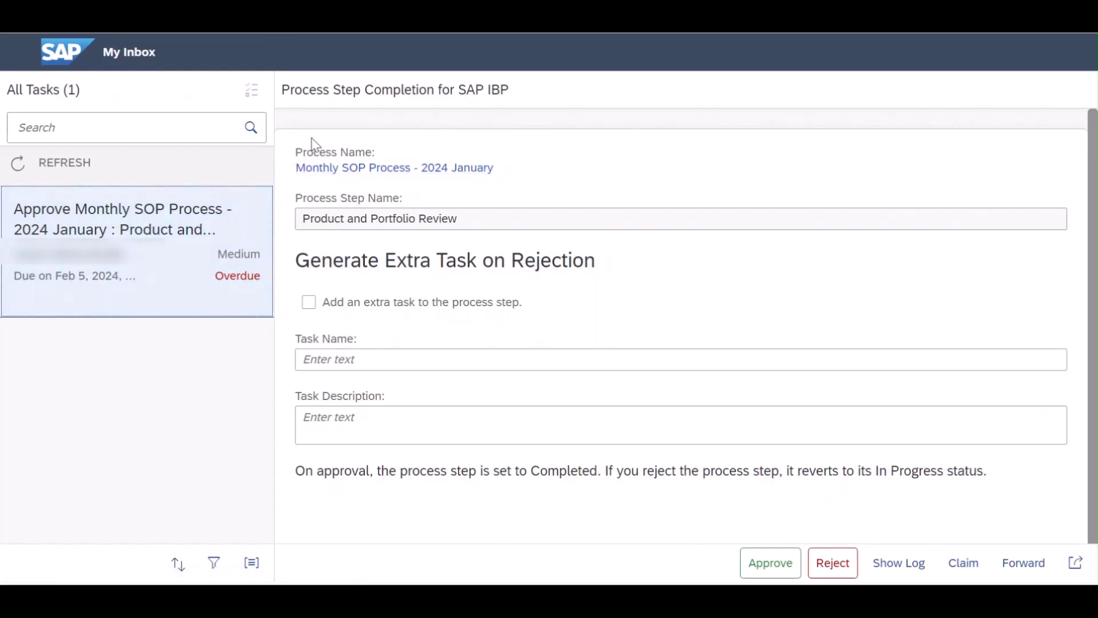
# Review the Process Step Completion task for Product and Portfolio Review and approve it.
pyautogui.moveTo(296, 152); pyautogui.dragTo(377, 153)
pyautogui.moveTo(303, 198); pyautogui.dragTo(474, 223)
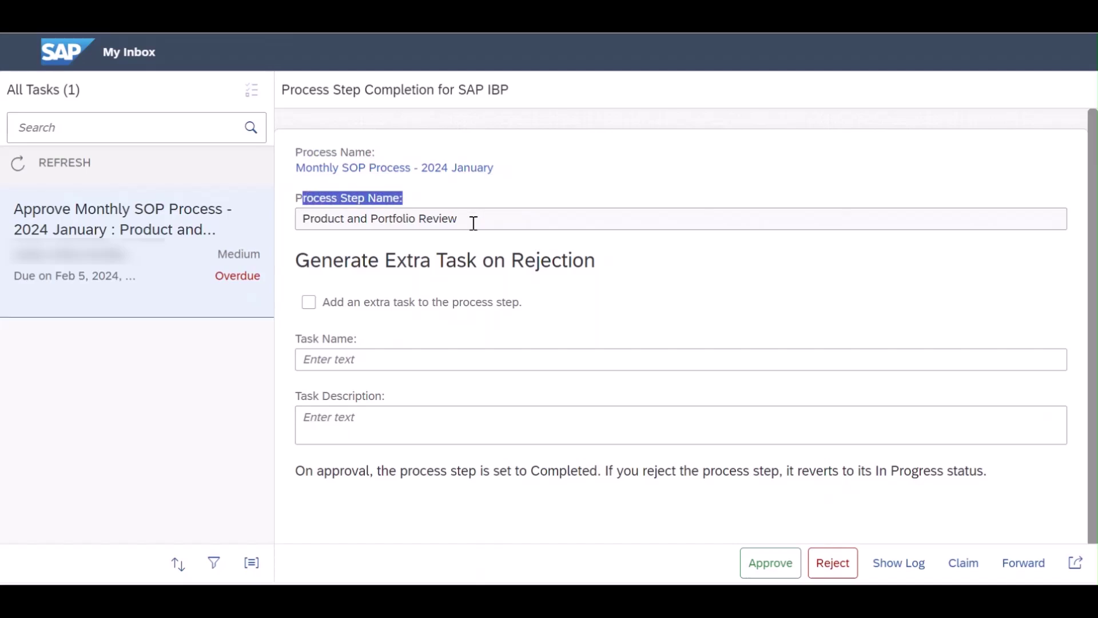
pyautogui.scroll(-2, 455, 300)
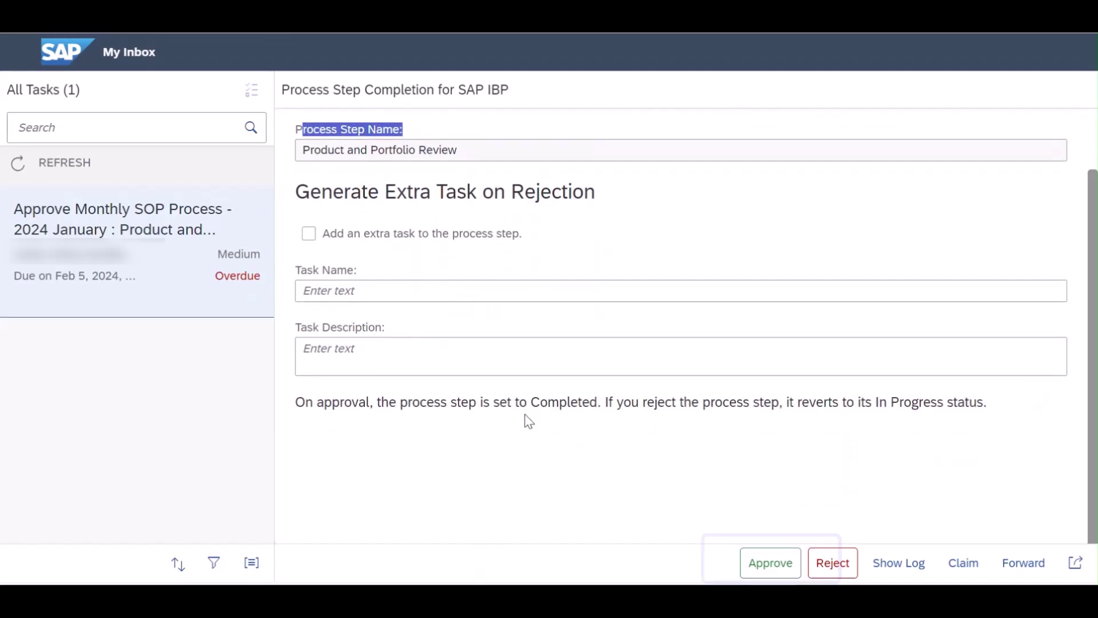
pyautogui.click(763, 572)
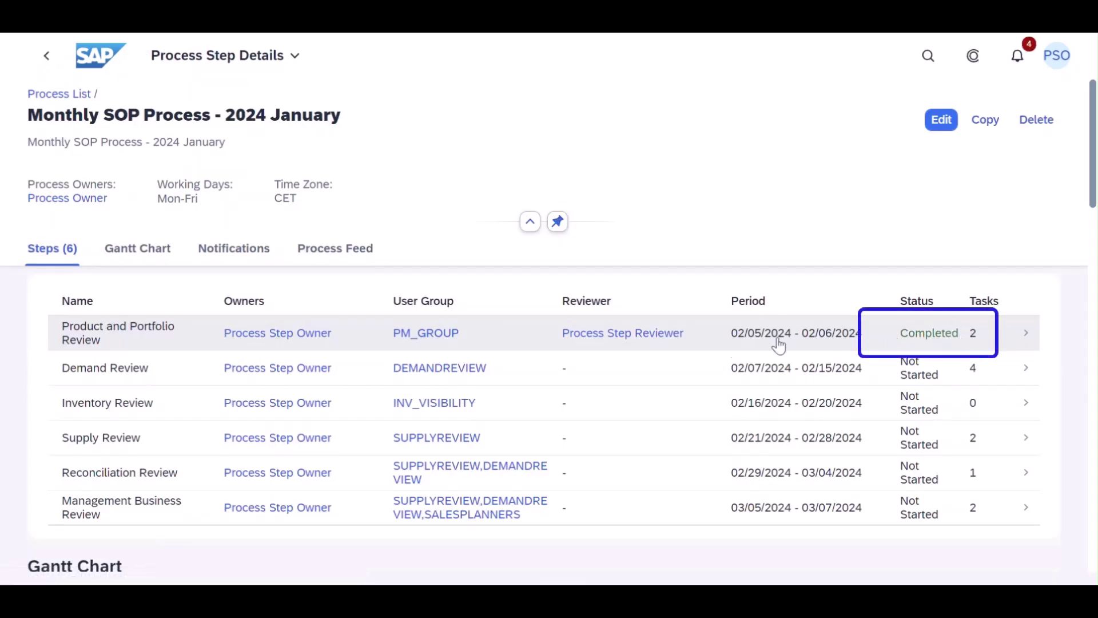
pyautogui.scroll(-5, 476, 378)
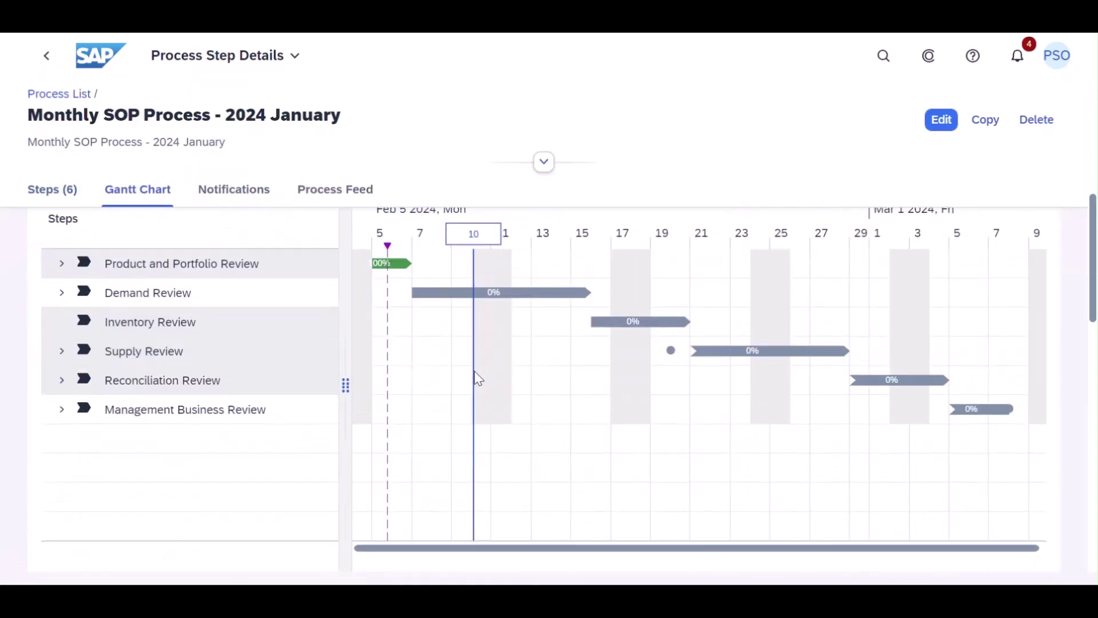
pyautogui.scroll(-5, 474, 370)
pyautogui.scroll(-5, 469, 364)
pyautogui.scroll(-5, 469, 367)
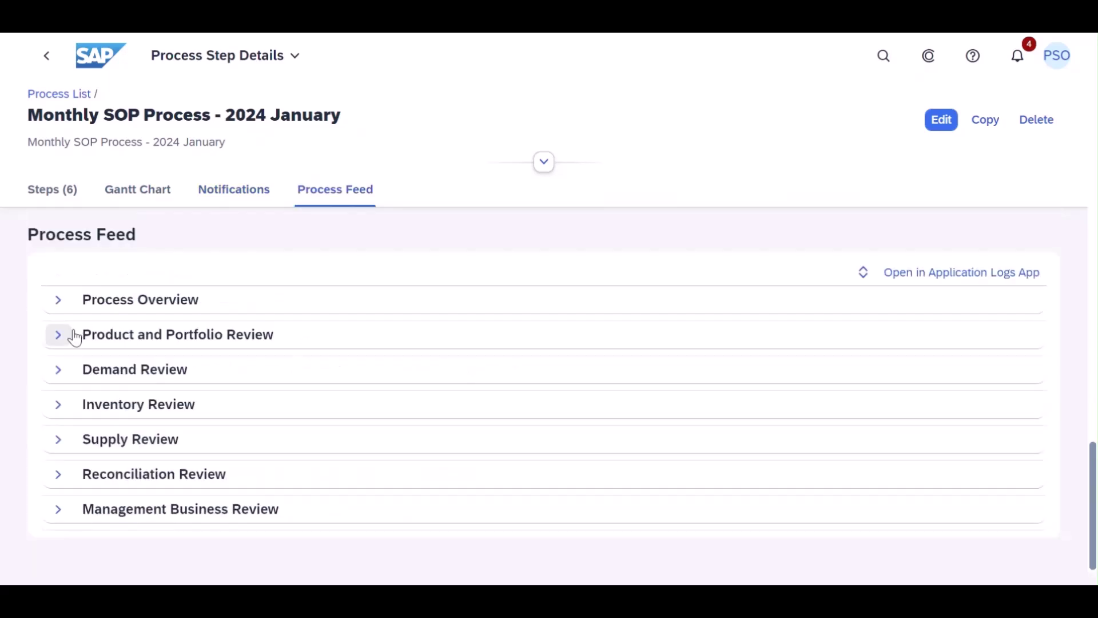
# Expand the Product and Portfolio Review process feed and highlight the 'Workflow was approved' entry.
pyautogui.click(58, 335)
pyautogui.scroll(-1, 392, 459)
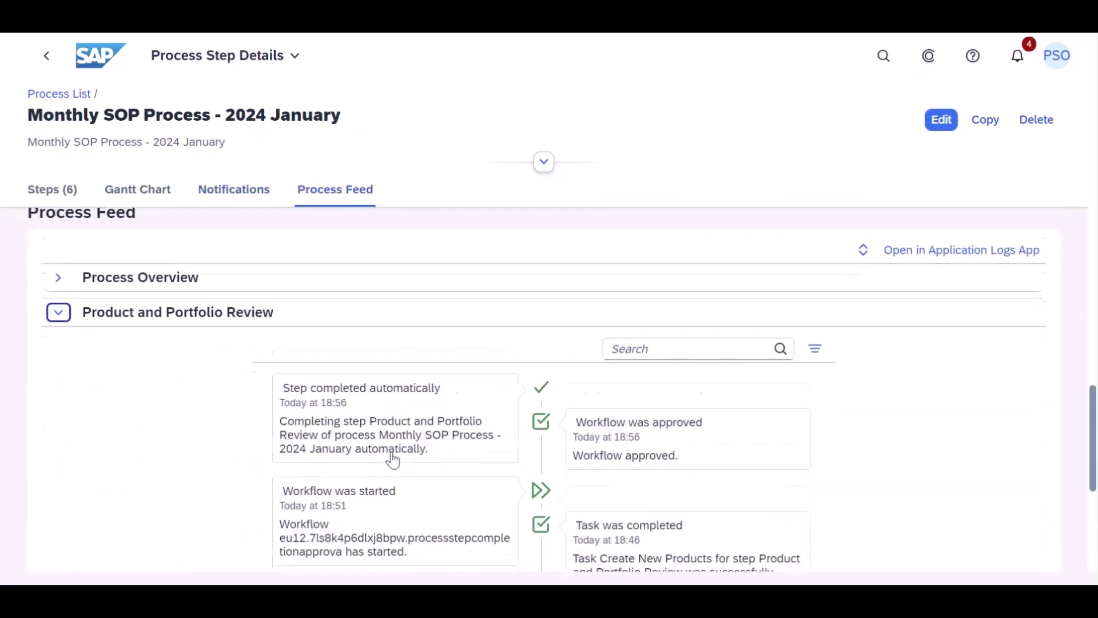
pyautogui.scroll(-1, 392, 458)
pyautogui.scroll(-2, 393, 456)
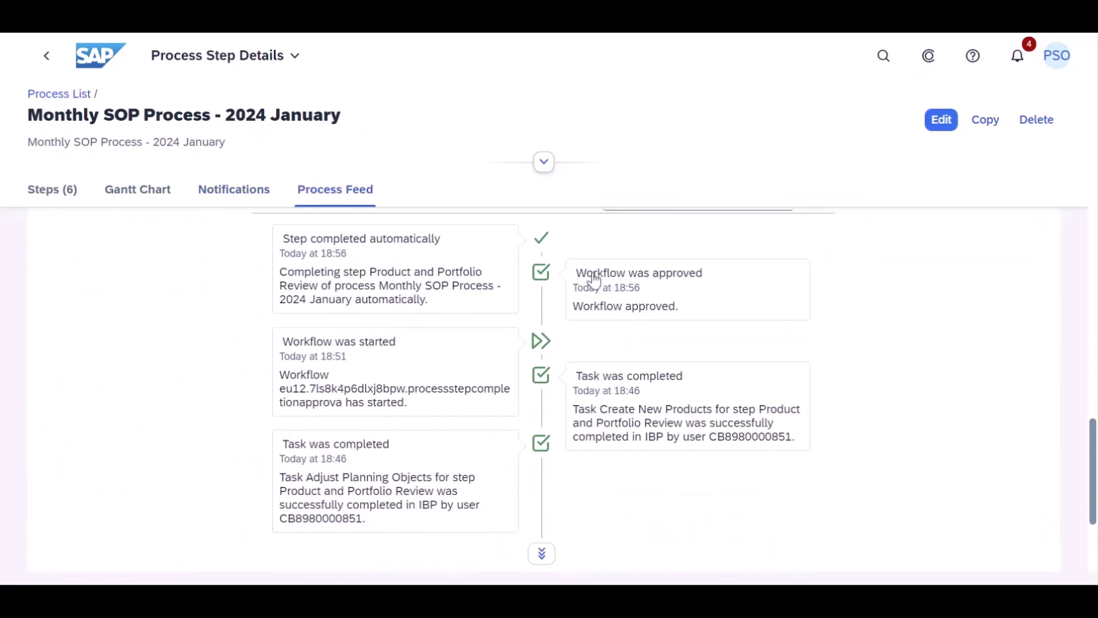
pyautogui.moveTo(577, 273)
pyautogui.mouseDown()
pyautogui.moveTo(621, 275)
pyautogui.moveTo(583, 283)
pyautogui.mouseUp()
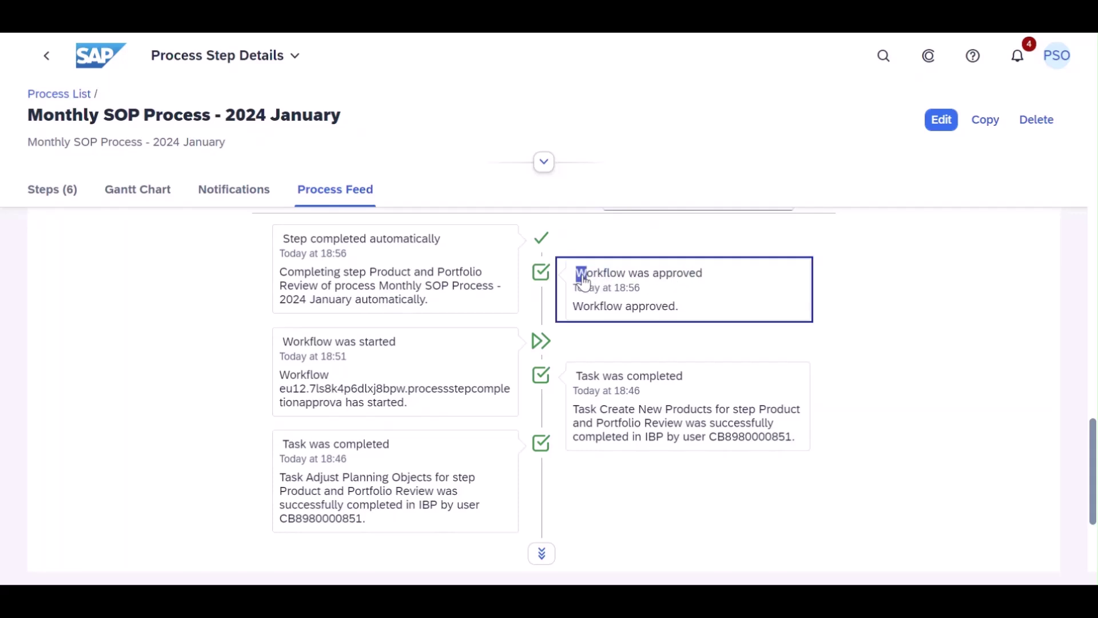